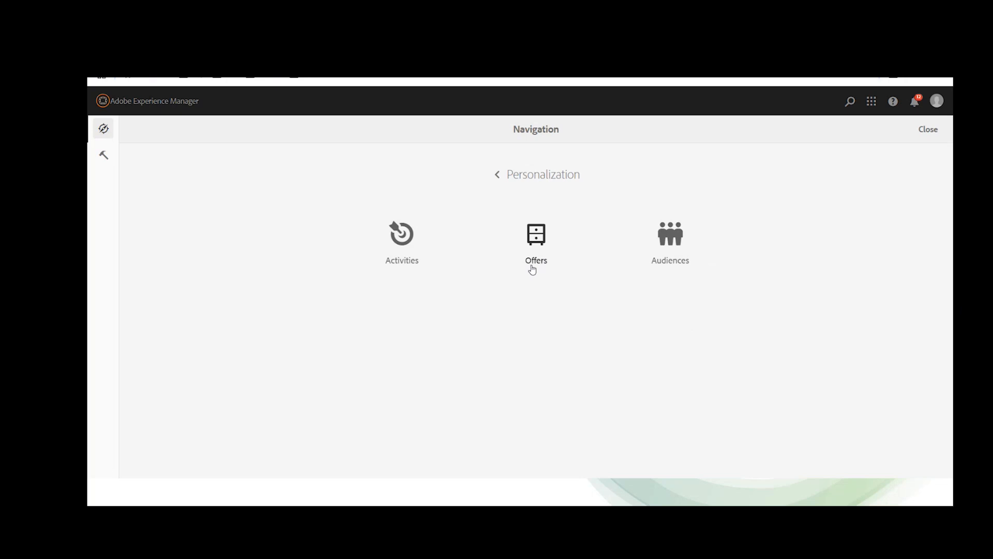
# Open the Home Page Hero folder in the We.Retail offer library.
pyautogui.click(534, 245)
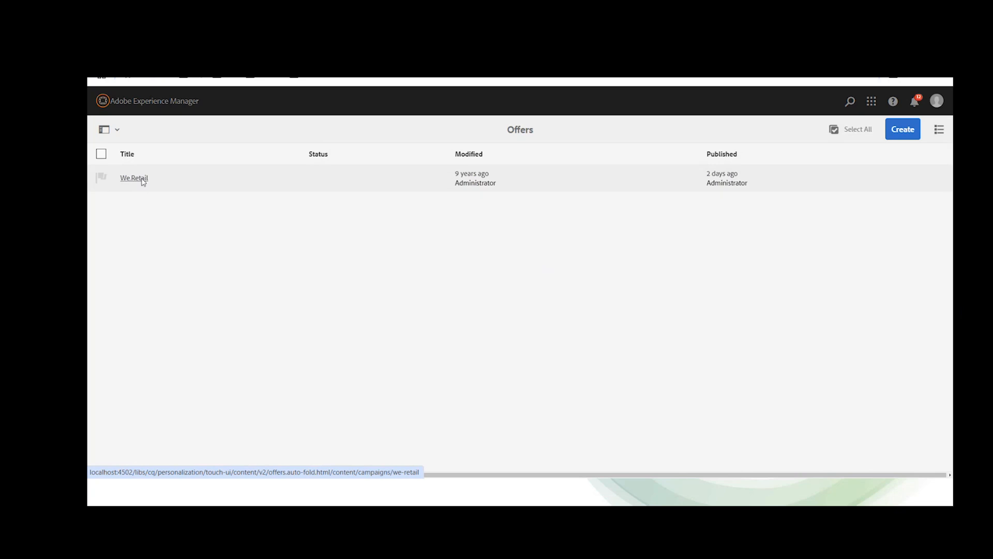
pyautogui.click(140, 178)
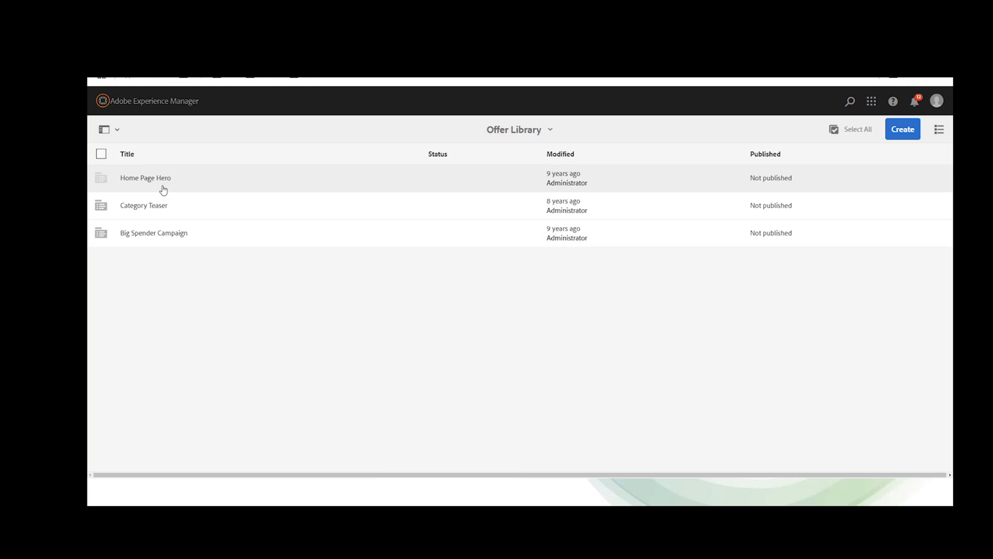
pyautogui.click(102, 179)
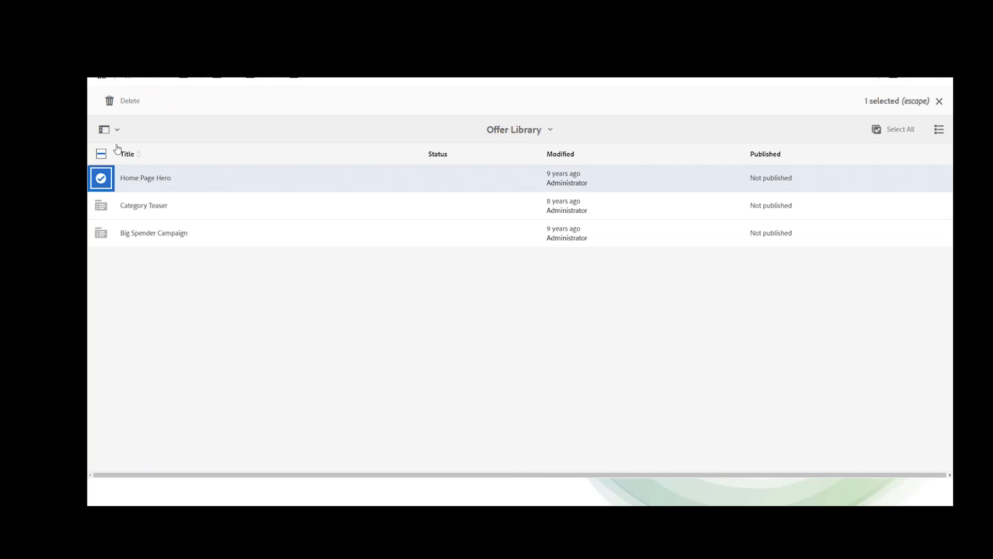
pyautogui.click(134, 180)
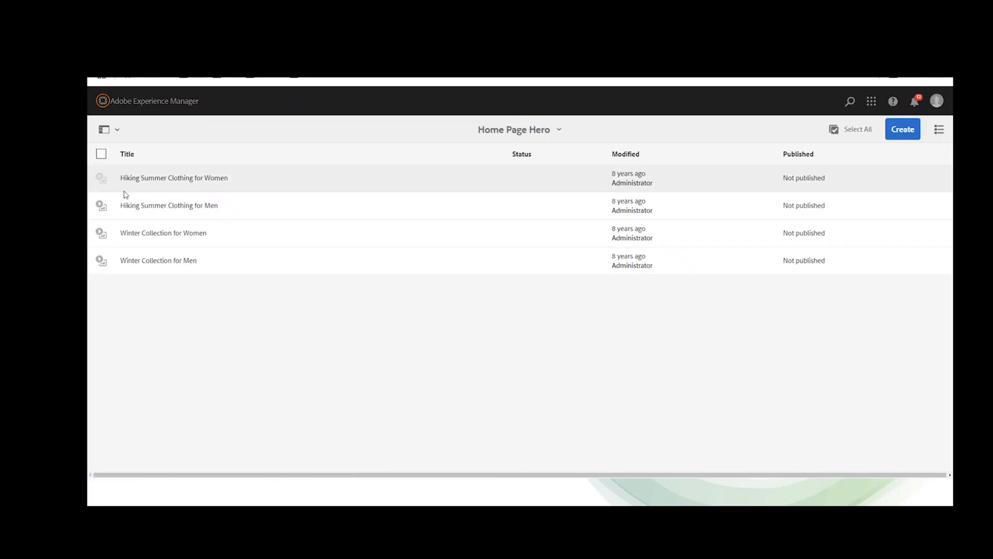
# Open the Hiking Summer Clothing for Women offer, review its page references and content, and return to the list with it deselected.
pyautogui.click(102, 179)
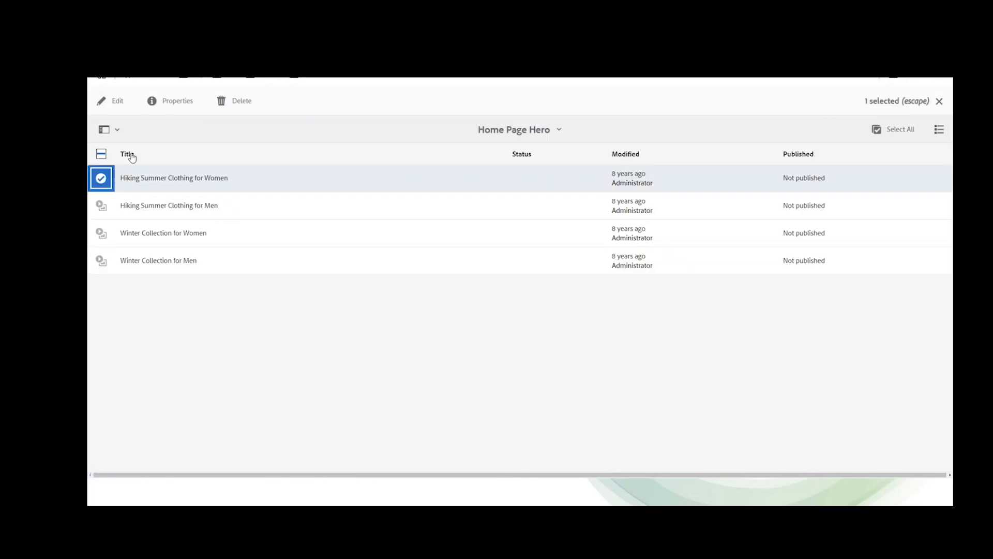
pyautogui.click(113, 102)
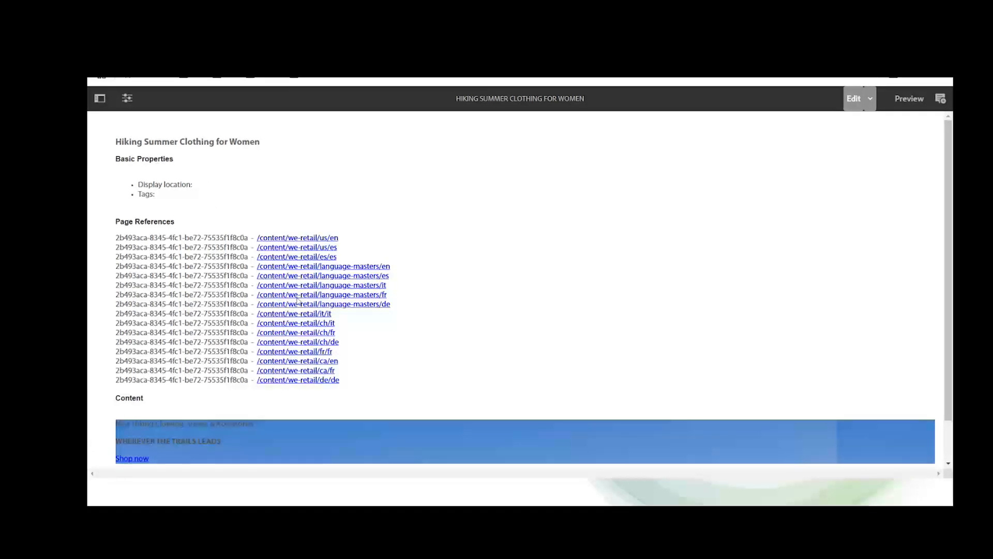
pyautogui.scroll(-1, 298, 294)
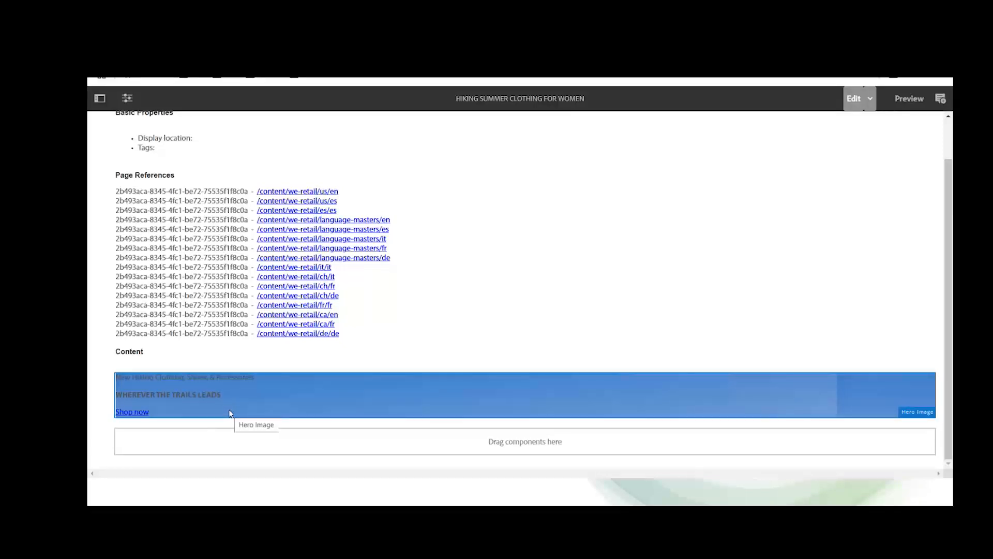
pyautogui.scroll(1, 506, 206)
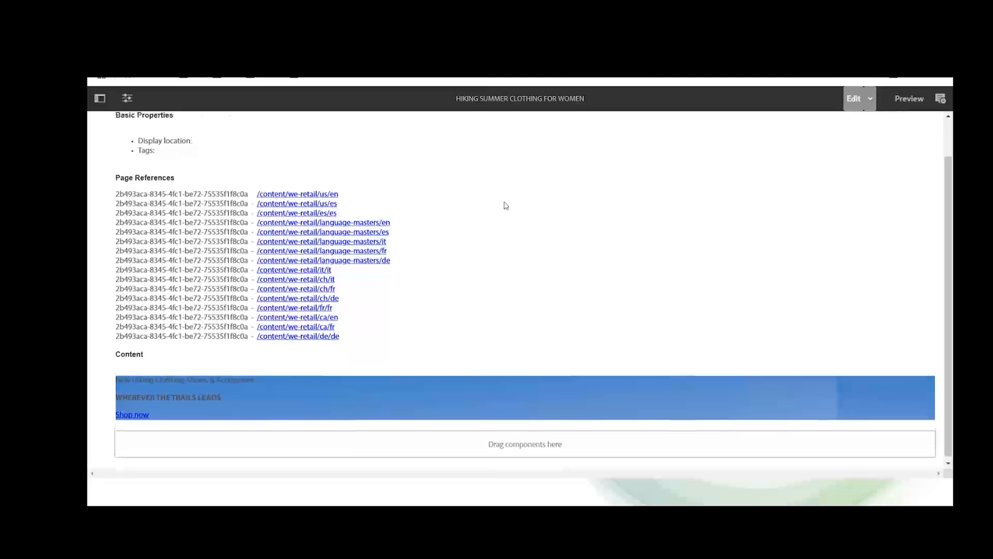
pyautogui.scroll(1, 506, 206)
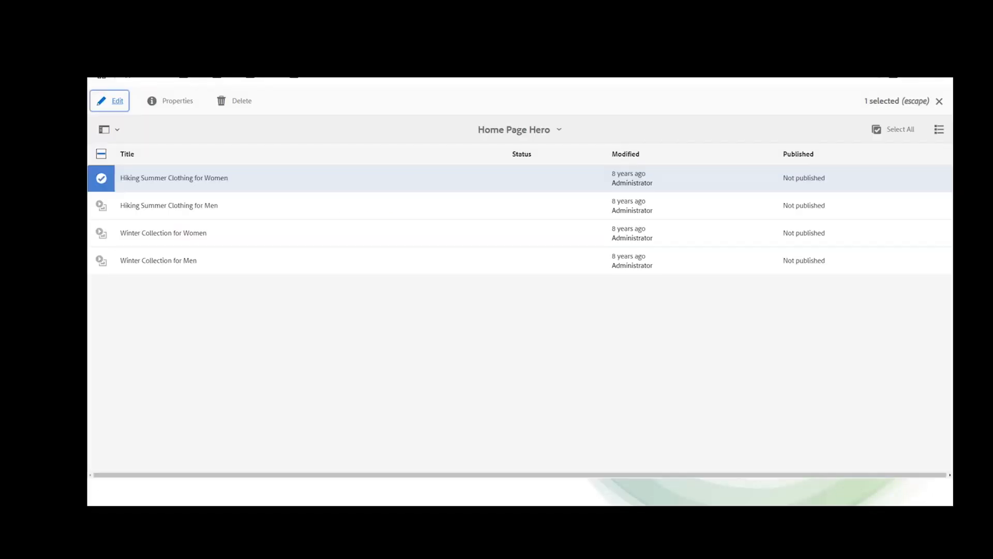
pyautogui.click(101, 178)
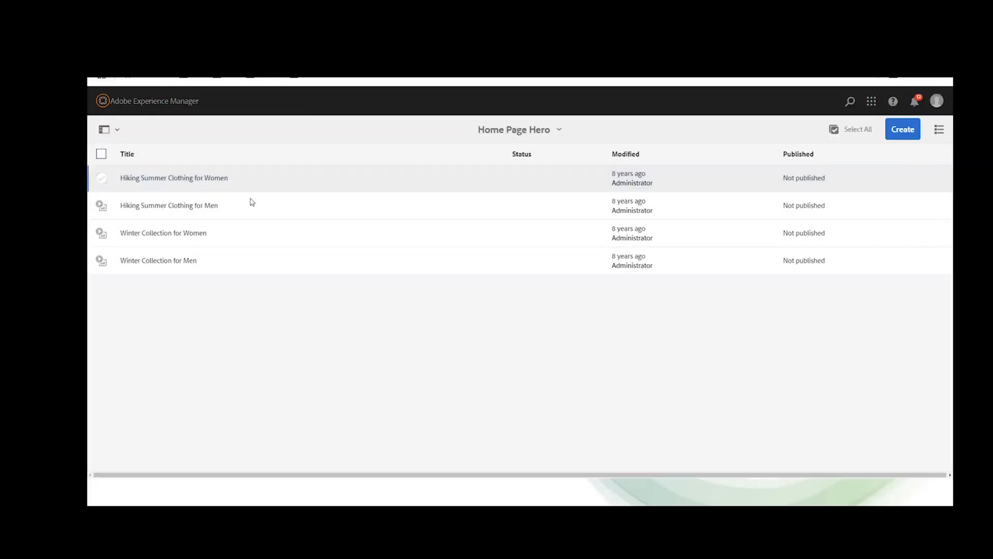
# Start creating a new offer in the Home Page Hero folder using the Offer Page template.
pyautogui.click(905, 132)
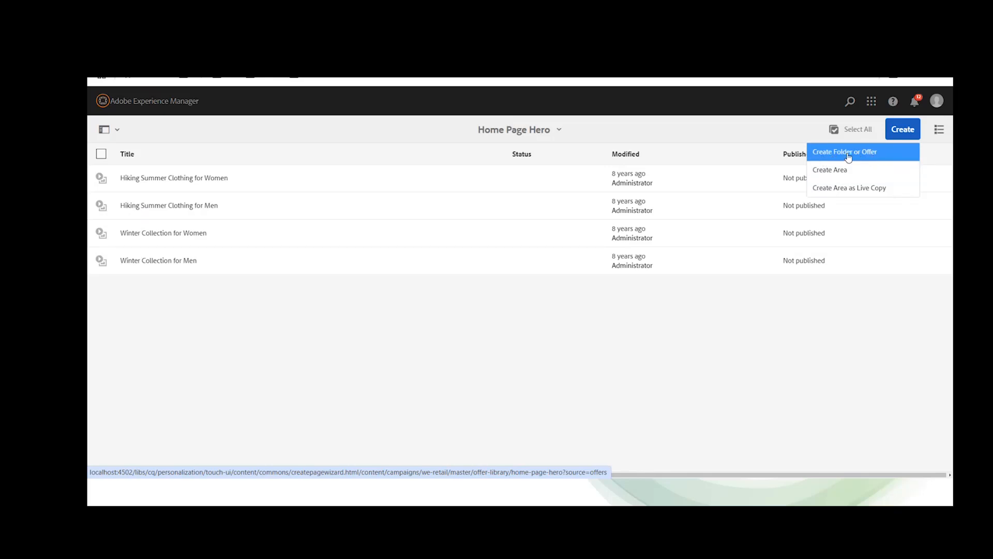
pyautogui.click(880, 159)
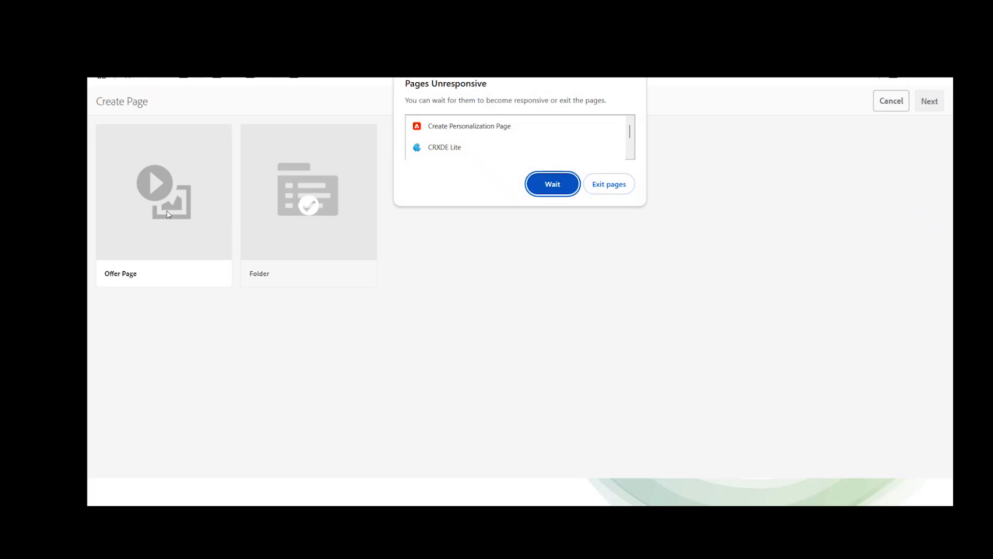
pyautogui.click(542, 180)
pyautogui.click(549, 190)
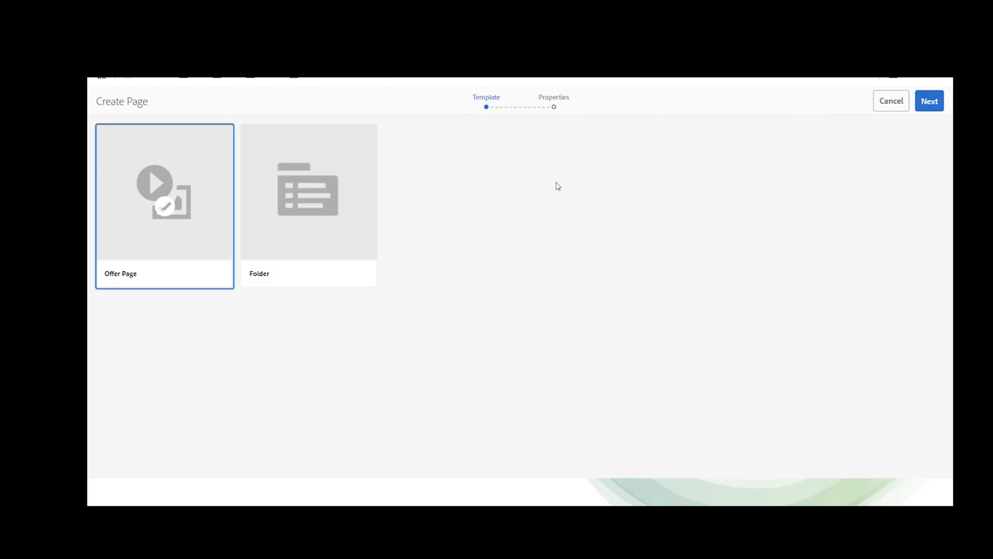
pyautogui.click(926, 101)
# Title the offer page Test Personalization, create it and return to the offer list.
pyautogui.click(574, 158)
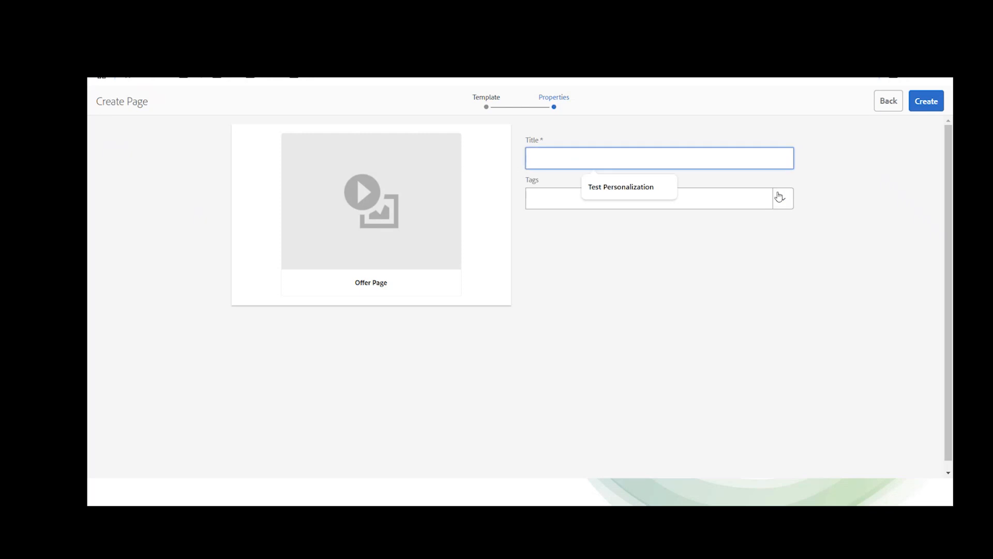
pyautogui.click(650, 187)
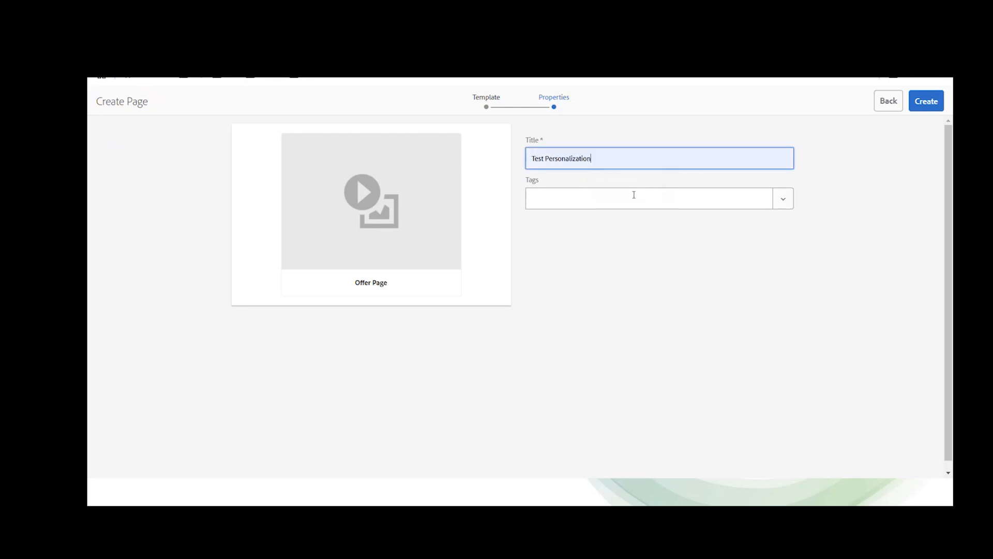
pyautogui.click(926, 101)
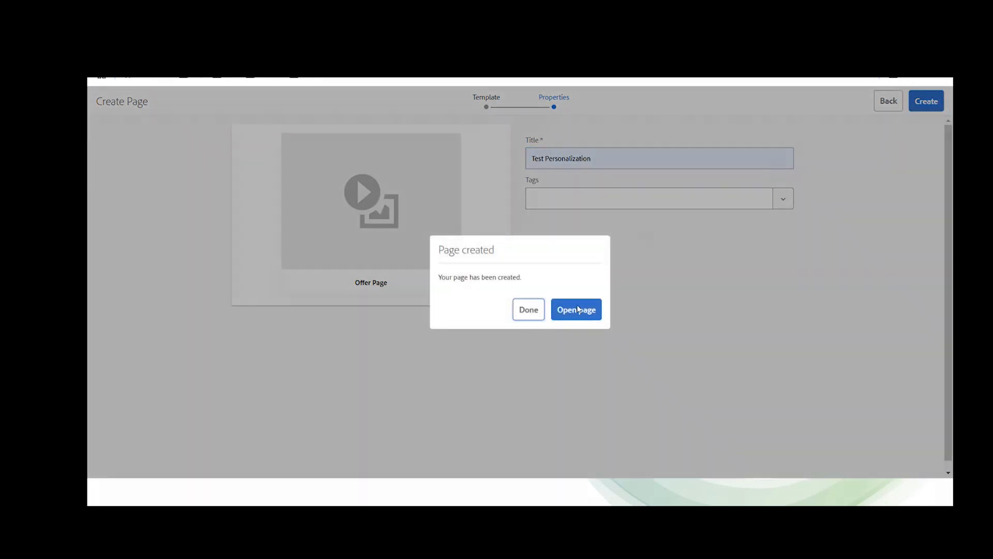
pyautogui.click(528, 310)
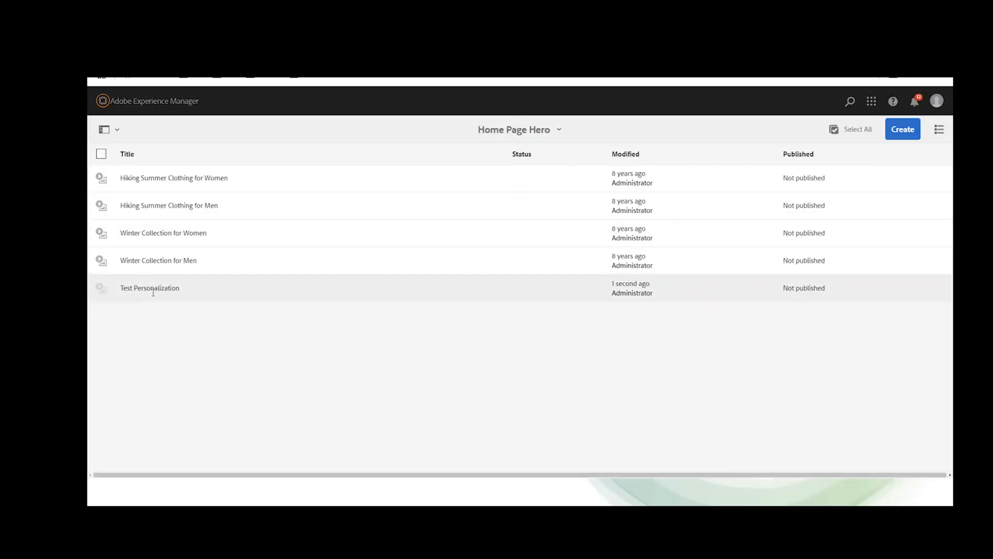
# Open the Test Personalization offer for editing and insert a Text & Image component in its content area.
pyautogui.click(104, 290)
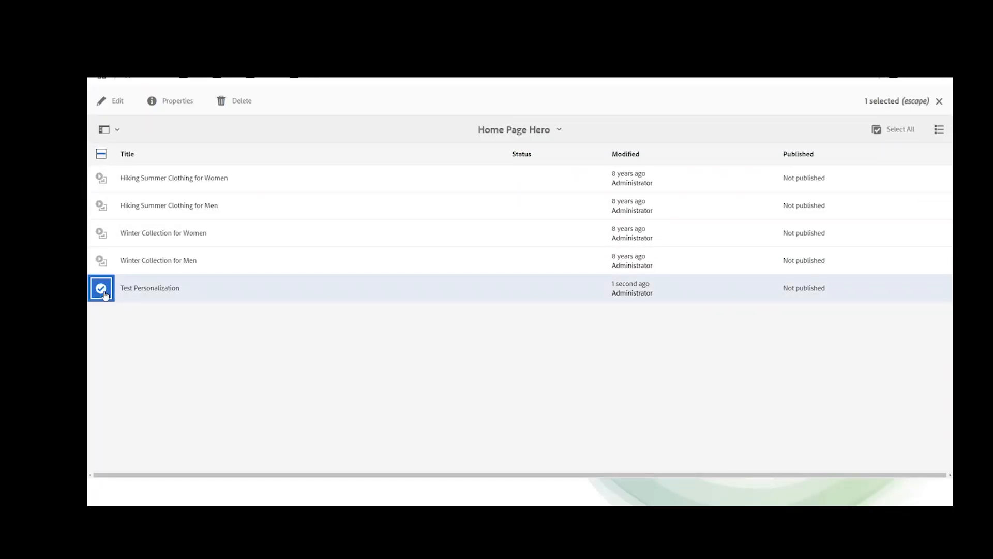
pyautogui.click(115, 102)
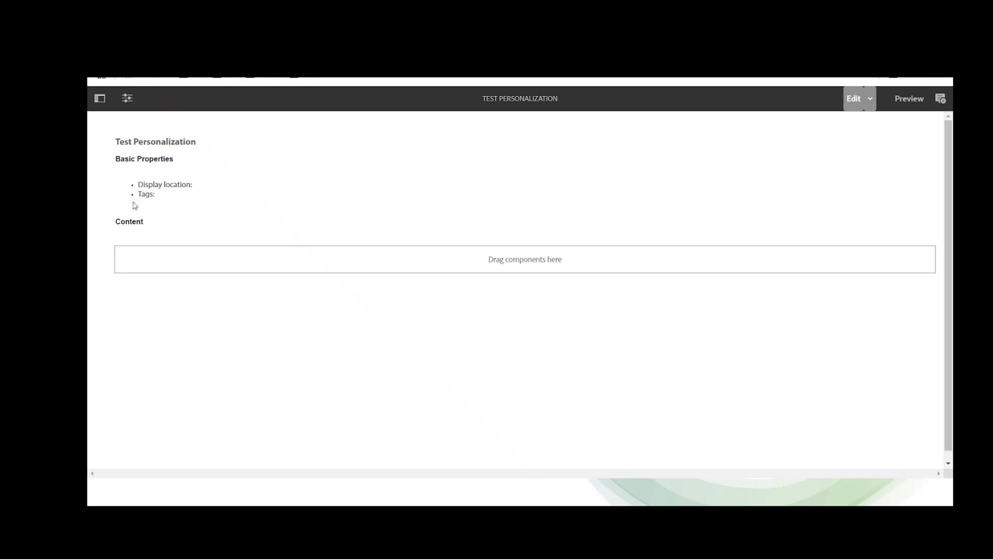
pyautogui.click(178, 266)
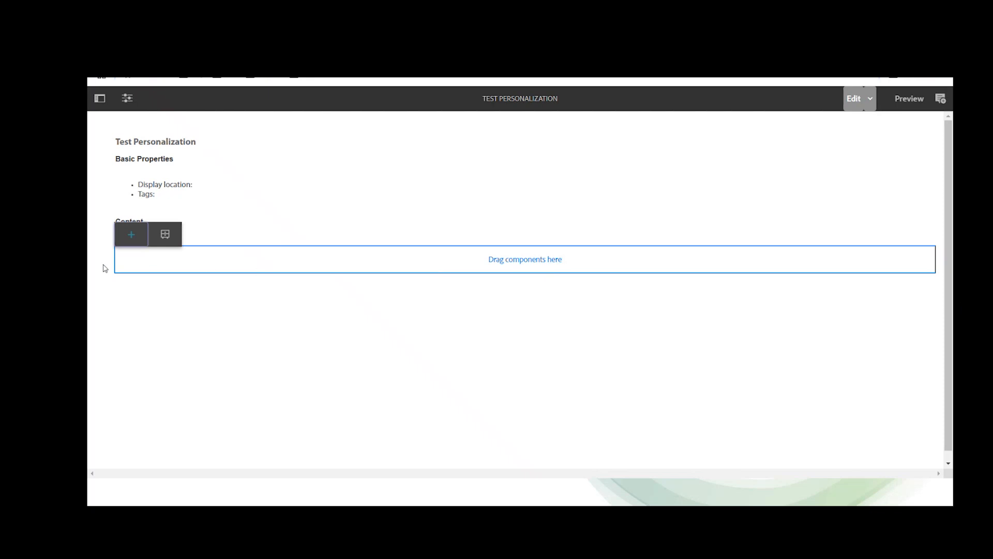
pyautogui.click(131, 235)
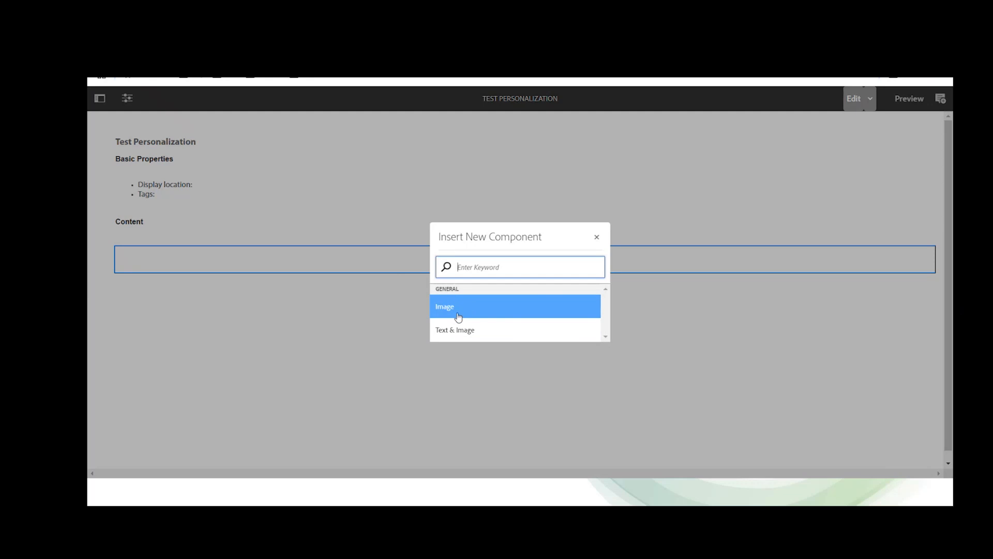
pyautogui.click(472, 334)
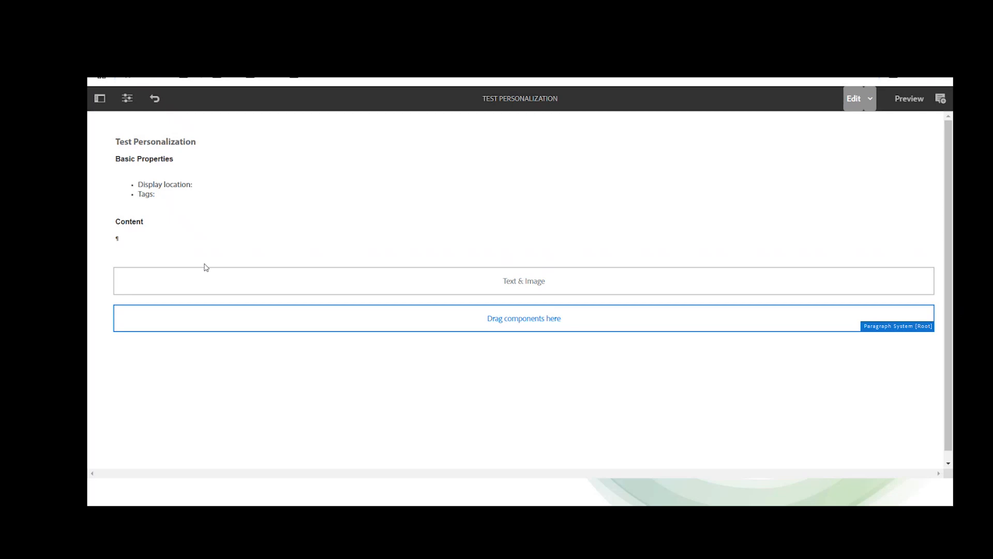
# Select the Text & Image component in the content tree and open its image properties.
pyautogui.click(100, 99)
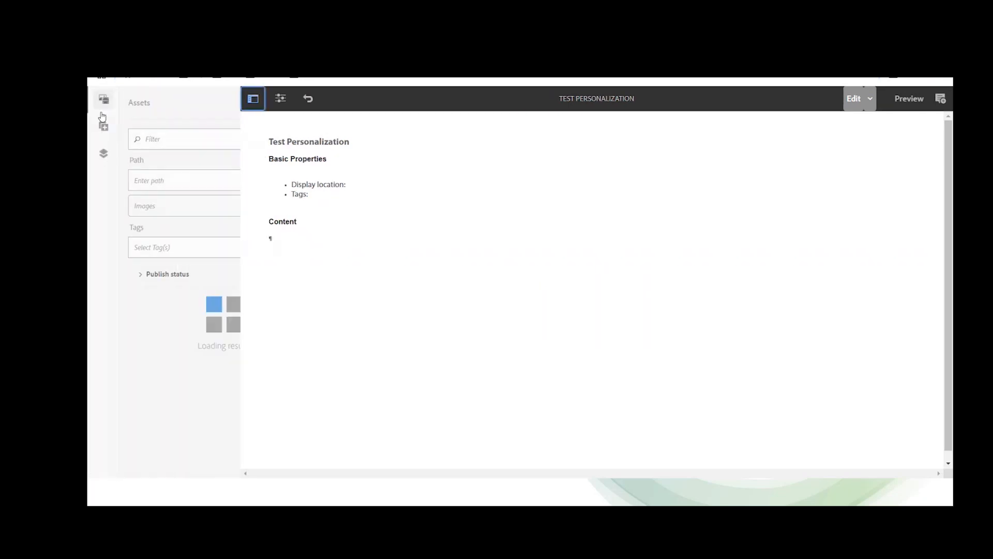
pyautogui.click(108, 156)
pyautogui.click(184, 158)
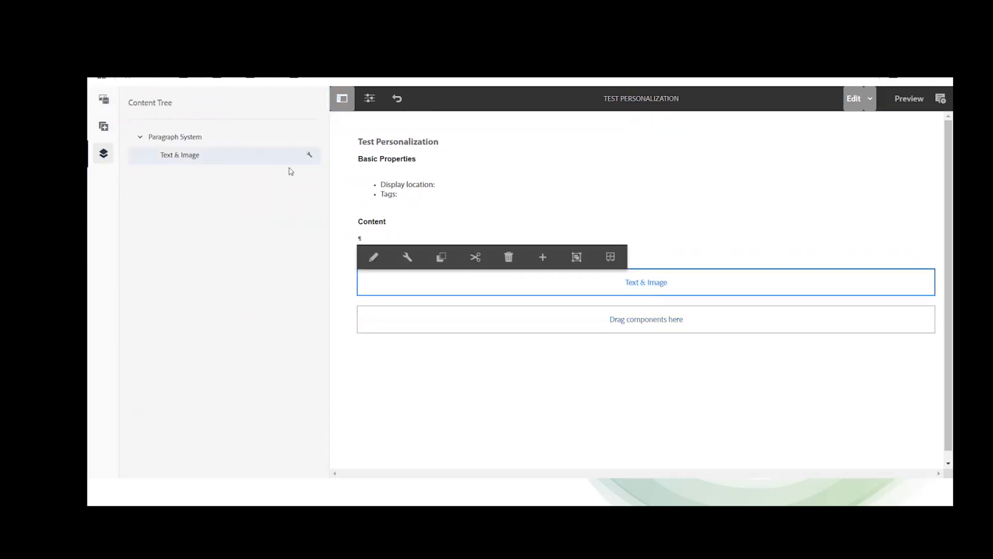
pyautogui.click(310, 154)
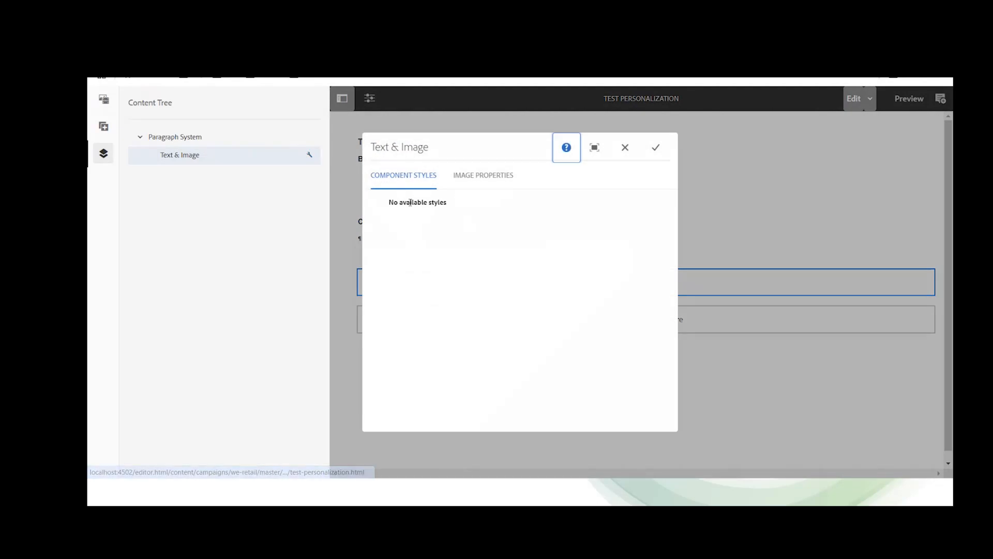
pyautogui.click(479, 182)
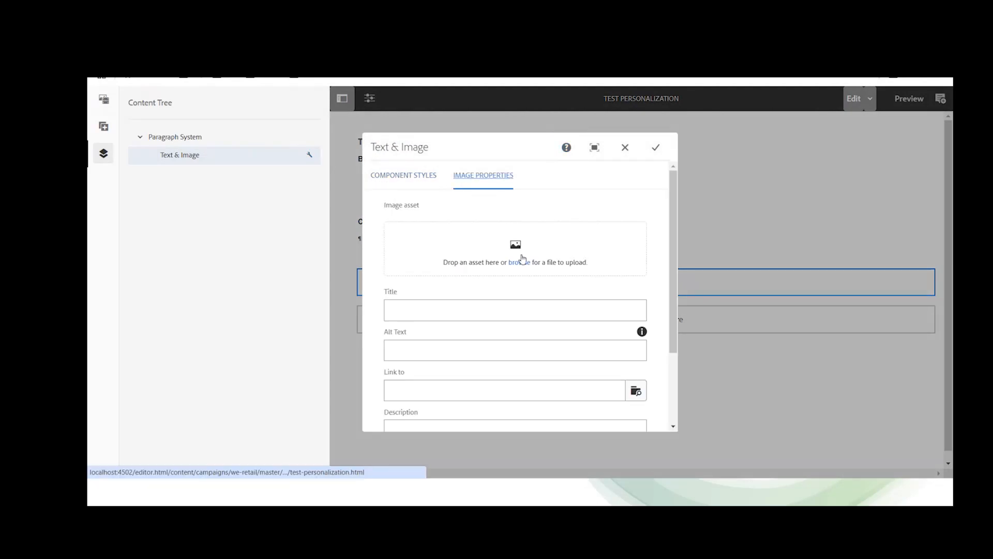
# Set the component's title to Test content and assign camping-in-western-australia.jpg as its image asset.
pyautogui.click(105, 103)
pyautogui.moveTo(213, 310); pyautogui.dragTo(569, 283)
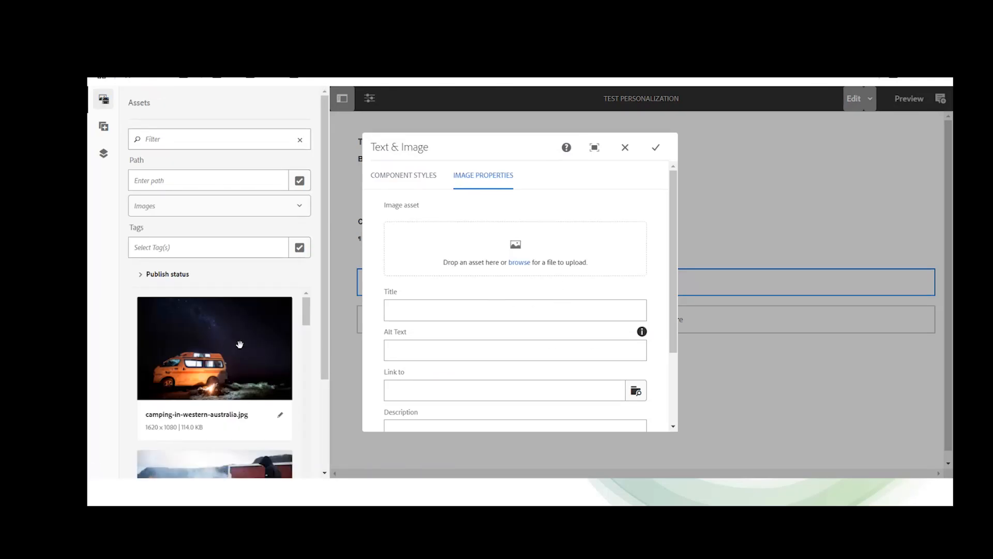
pyautogui.click(436, 315)
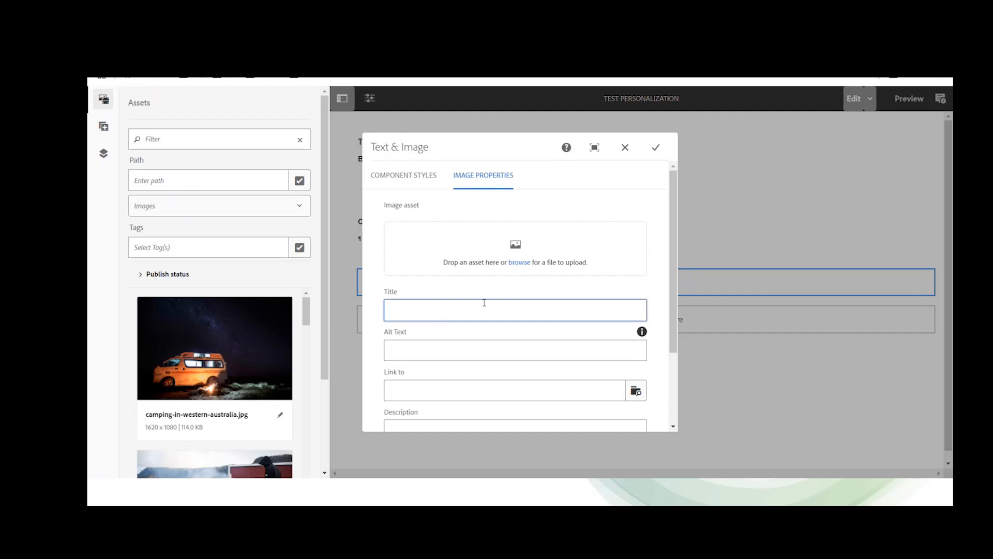
pyautogui.write('Test content')
pyautogui.scroll(-1, 467, 355)
pyautogui.moveTo(251, 364); pyautogui.dragTo(511, 189)
# Enter the description Test Personalization and set the image size to 300 px wide and 300 px high.
pyautogui.scroll(-1, 474, 348)
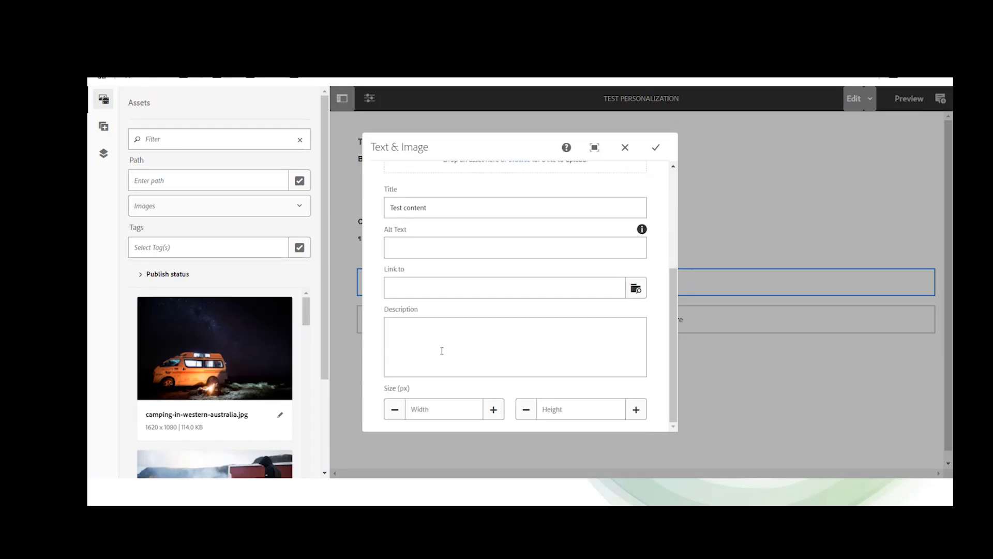
pyautogui.click(623, 354)
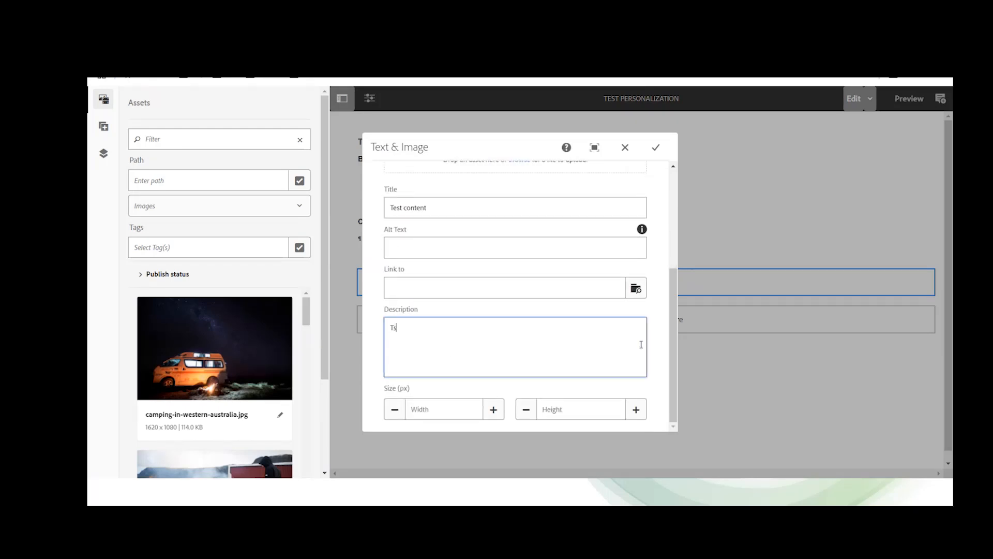
pyautogui.write('Test Personalization')
pyautogui.click(438, 407)
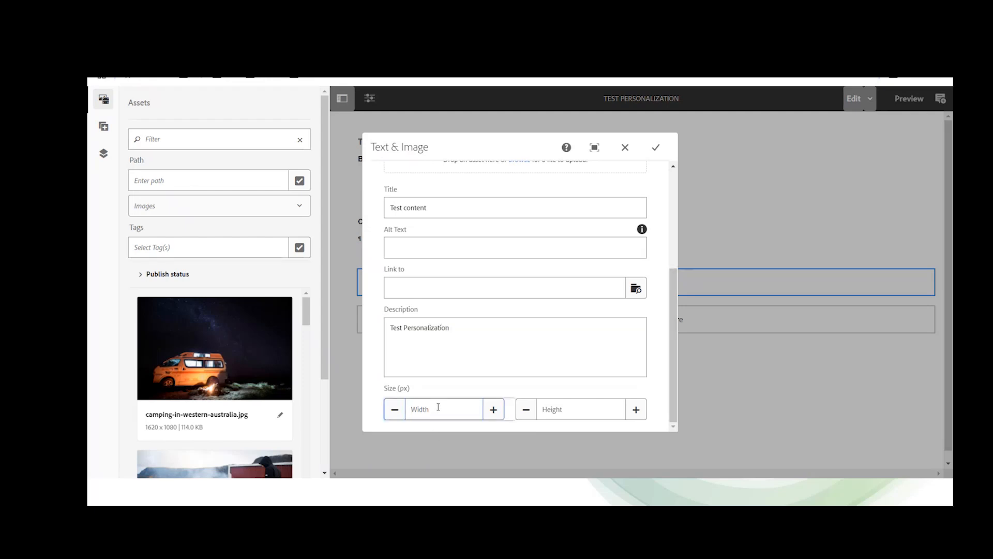
pyautogui.write('300')
pyautogui.press('Tab')
pyautogui.write('300')
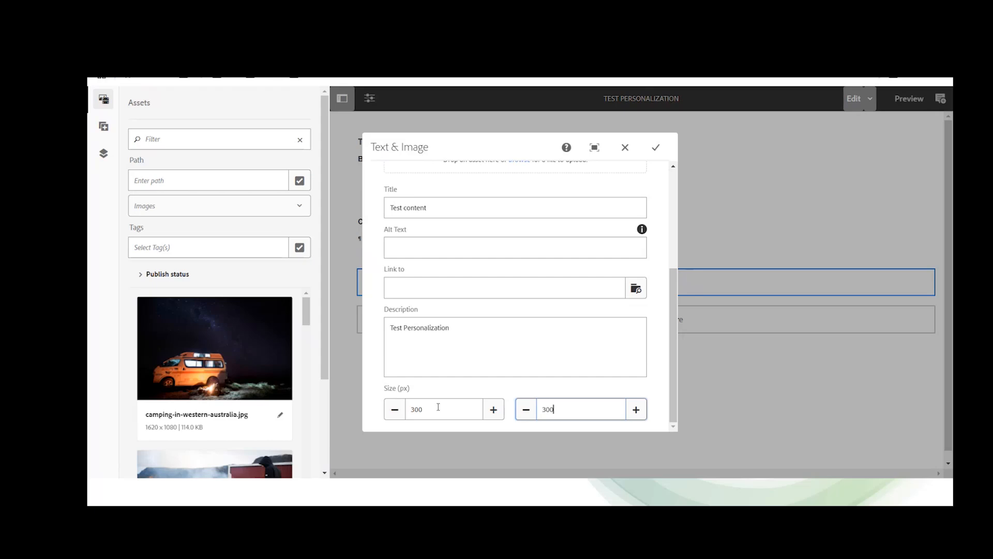
# Check the component's available styles and review the image properties entered.
pyautogui.scroll(3, 469, 316)
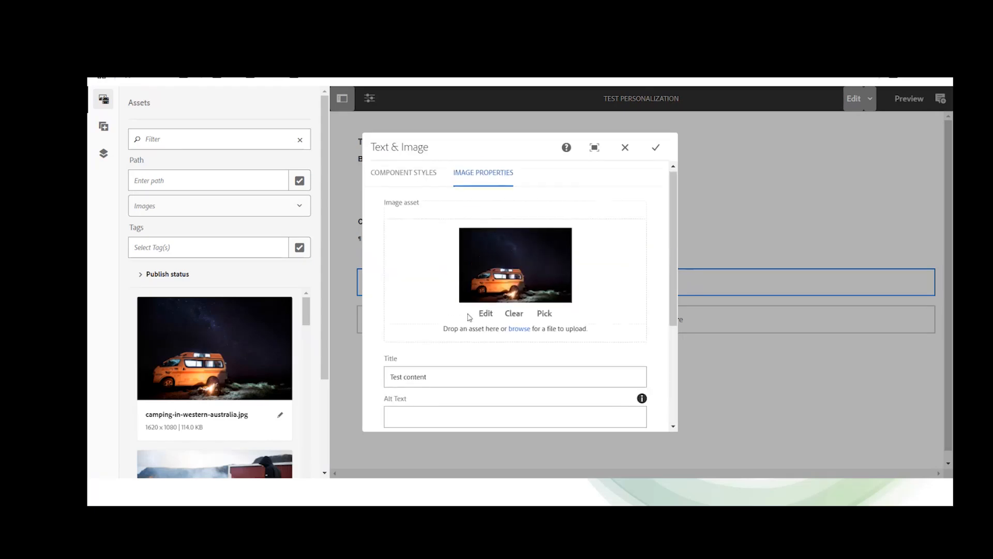
pyautogui.click(414, 184)
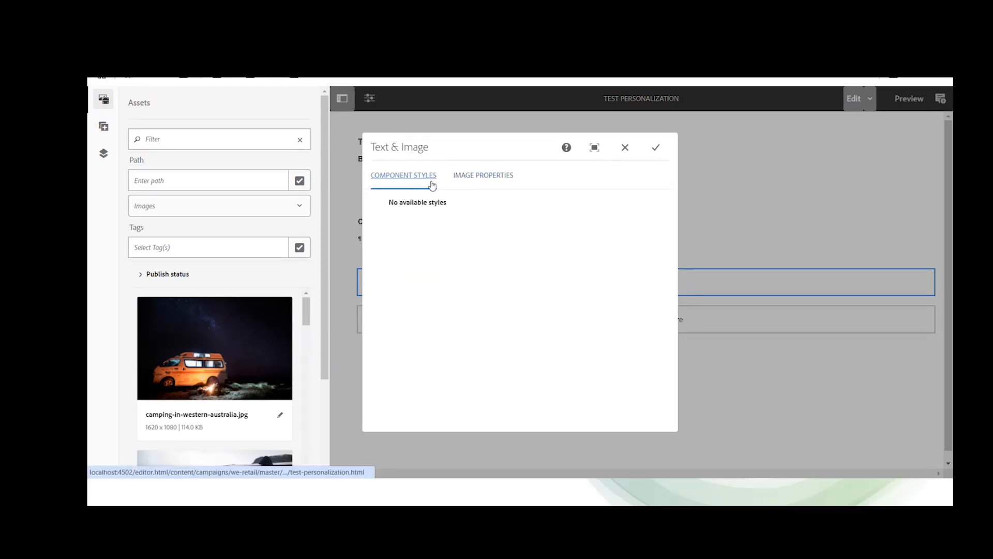
pyautogui.click(476, 176)
pyautogui.scroll(-2, 409, 372)
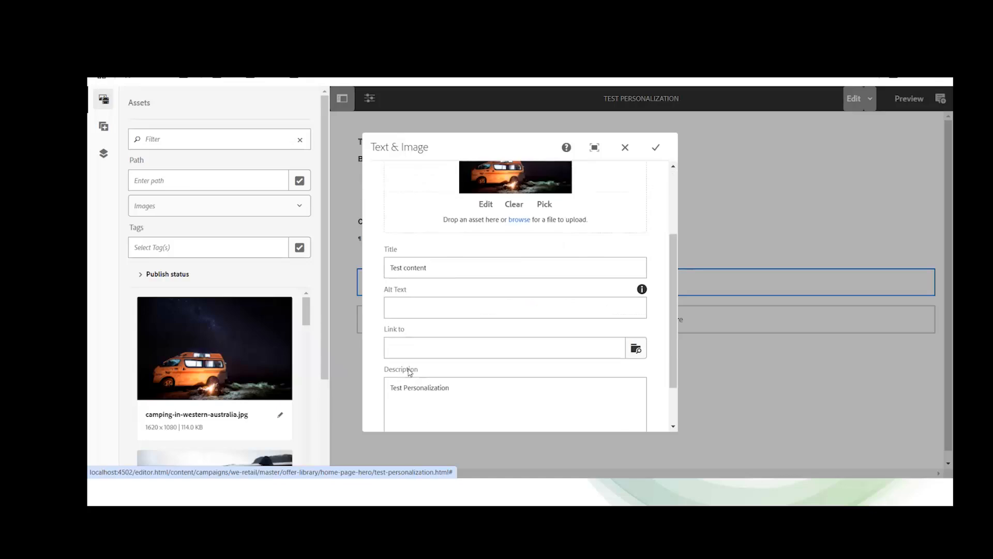
# Review the remaining image properties and save them to the Text & Image component.
pyautogui.scroll(-1, 418, 356)
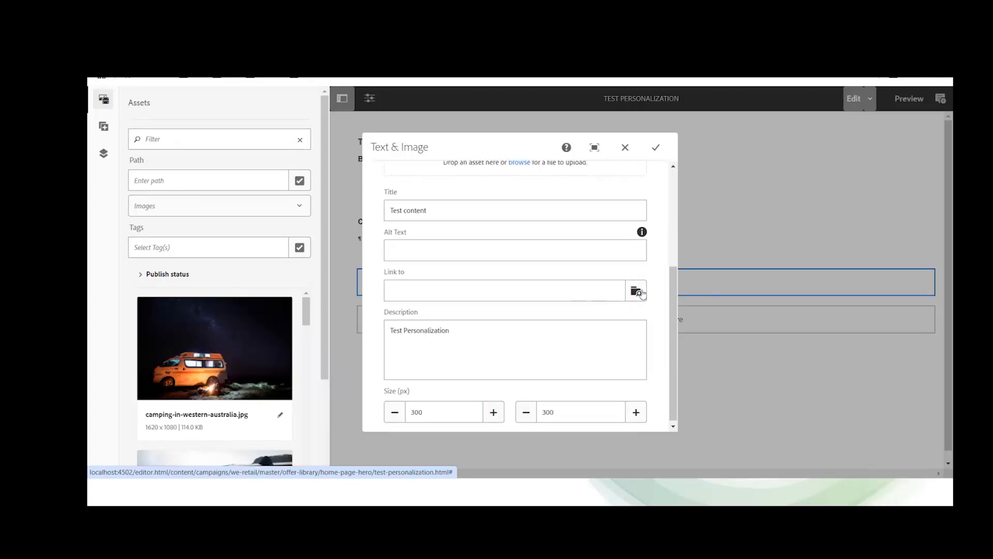
pyautogui.scroll(-1, 451, 356)
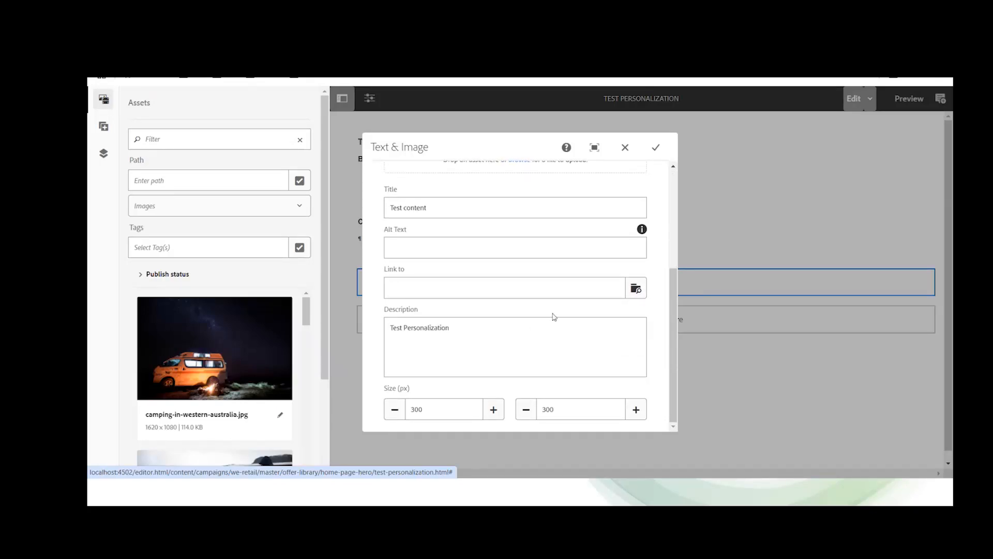
pyautogui.click(656, 148)
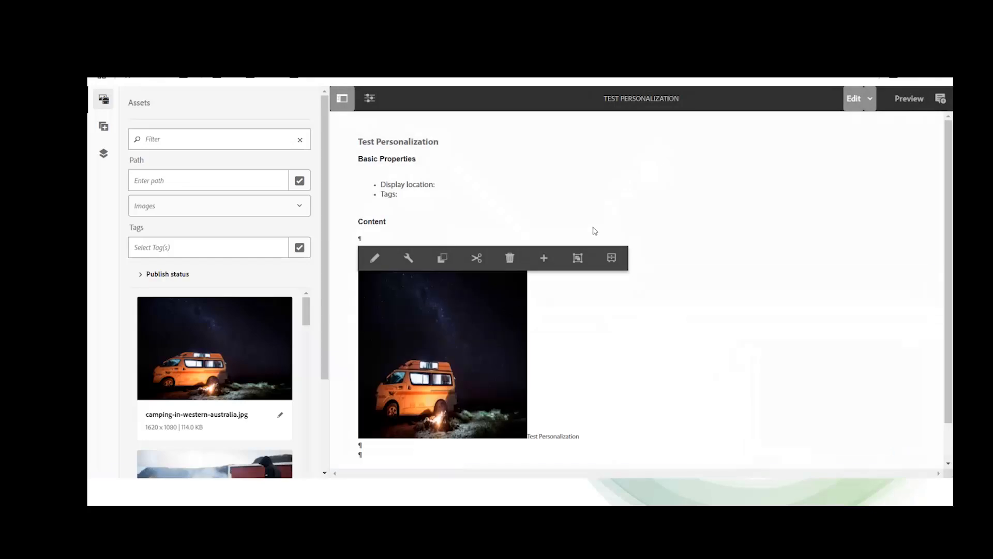
# Add the text "This is Personalization content for demo" to the Text & Image component, save it and check the resulting content.
pyautogui.click(374, 257)
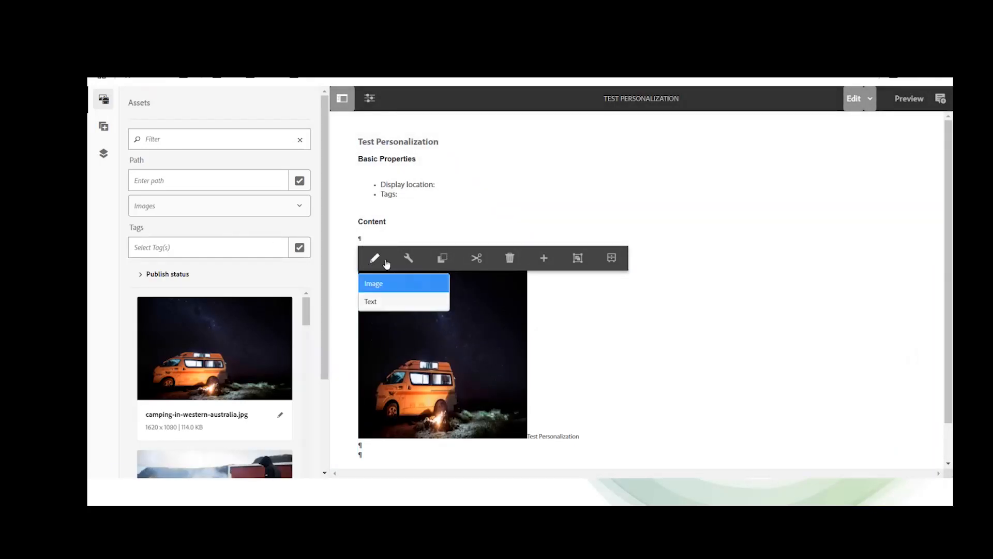
pyautogui.click(381, 305)
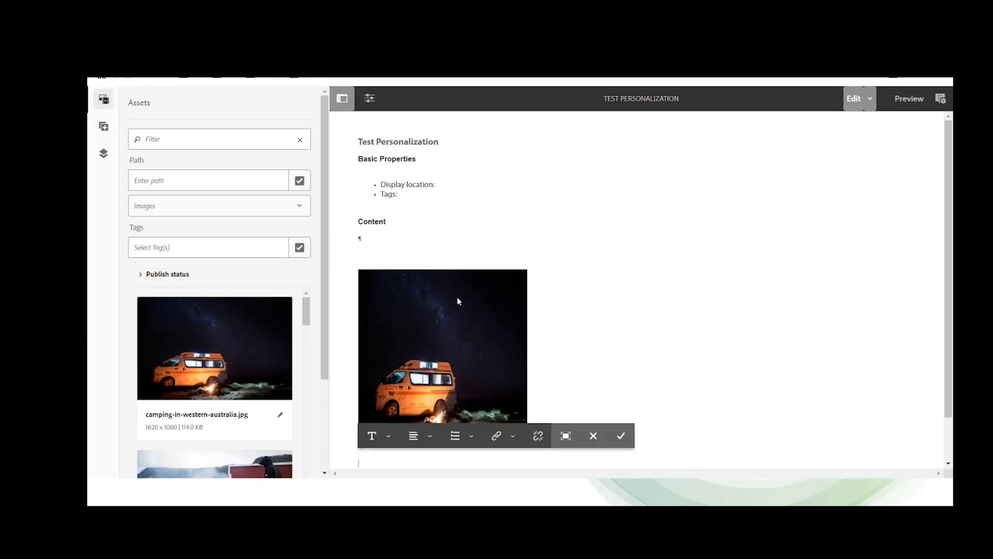
pyautogui.write('This is Personalization content for de')
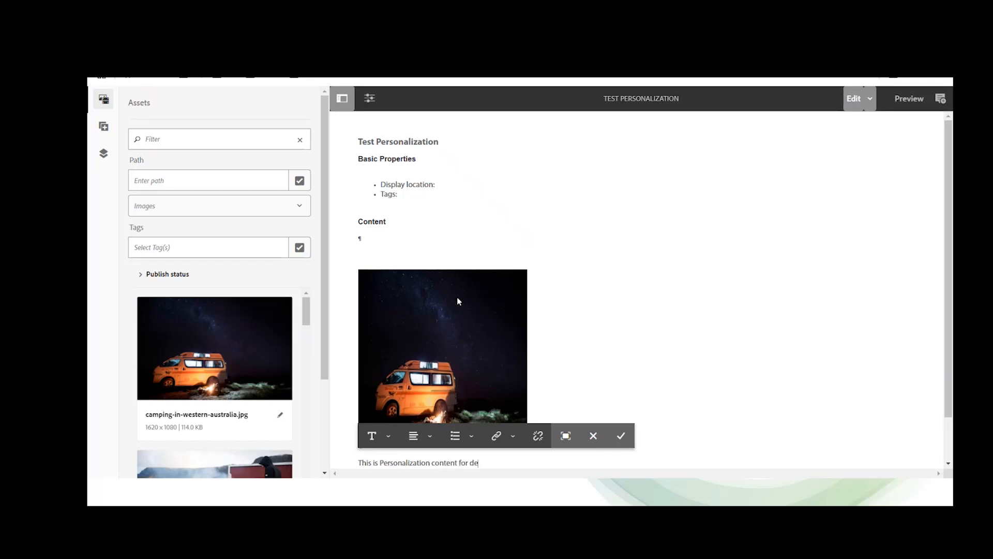
pyautogui.write('mo')
pyautogui.click(625, 437)
pyautogui.click(747, 213)
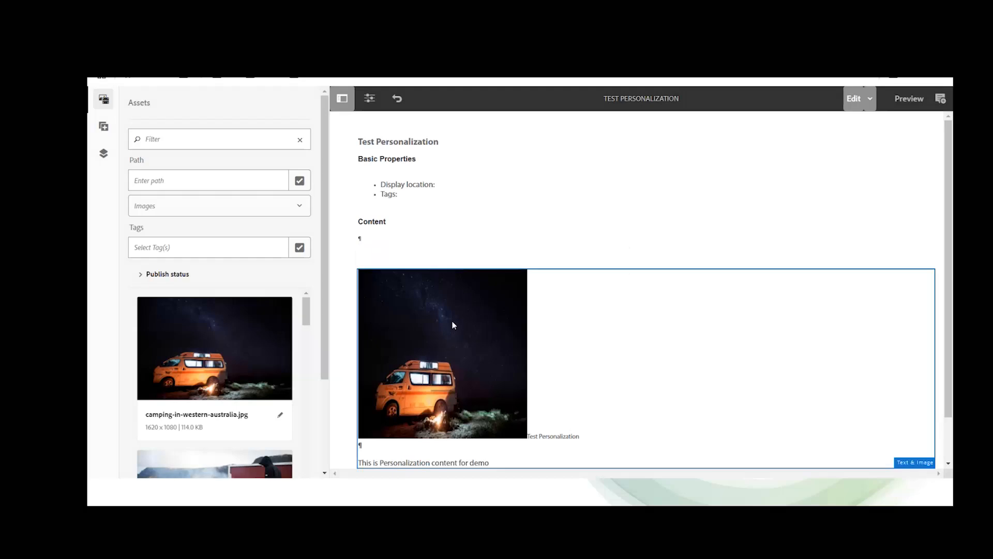
pyautogui.scroll(-1, 437, 367)
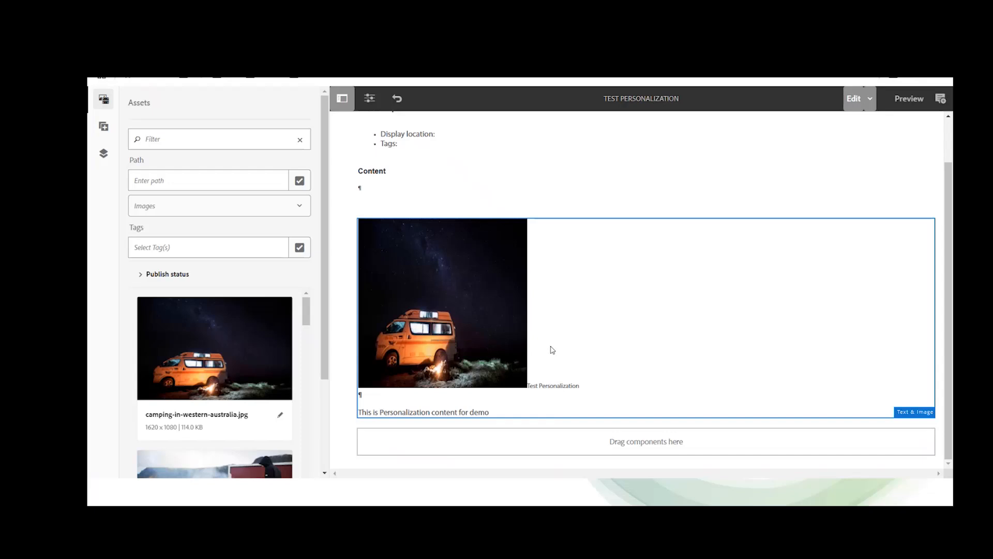
pyautogui.scroll(1, 553, 351)
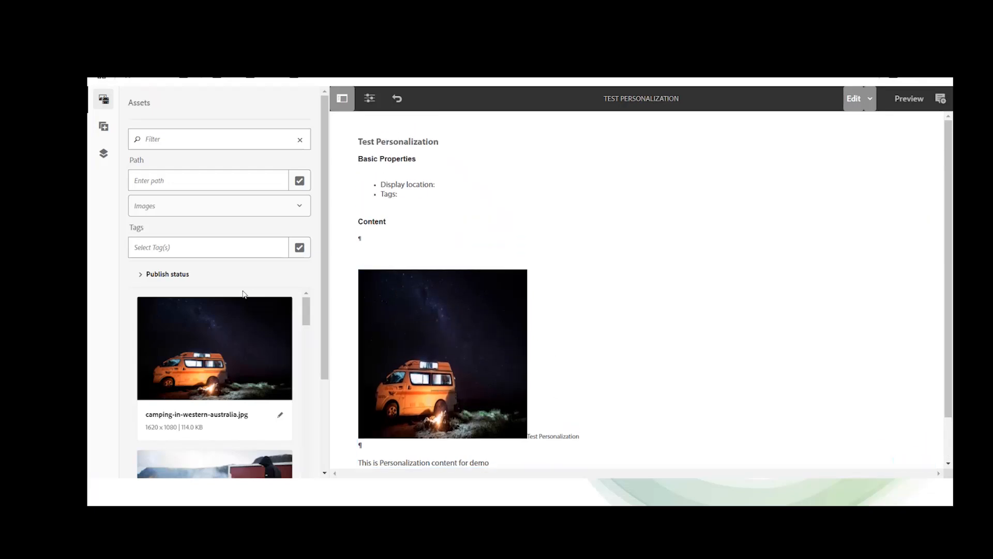